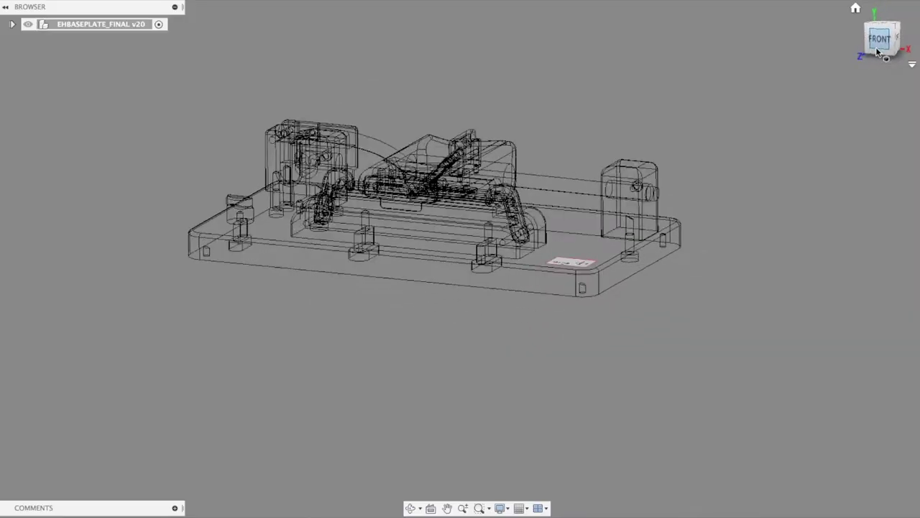
- Check the wireframe assembly from several directions and set its visual style to Shaded with Hidden Edges
{"action": "left_click", "coordinate": [879, 33]}
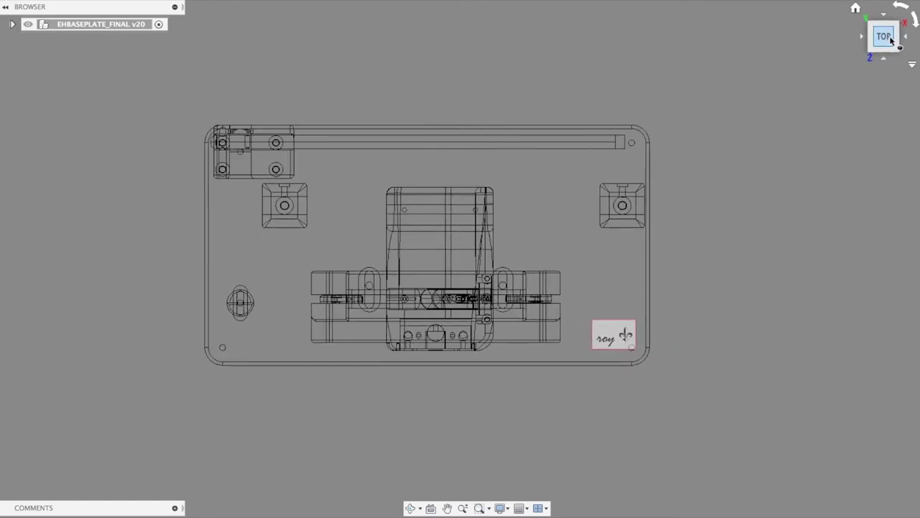
{"action": "left_click", "coordinate": [891, 41]}
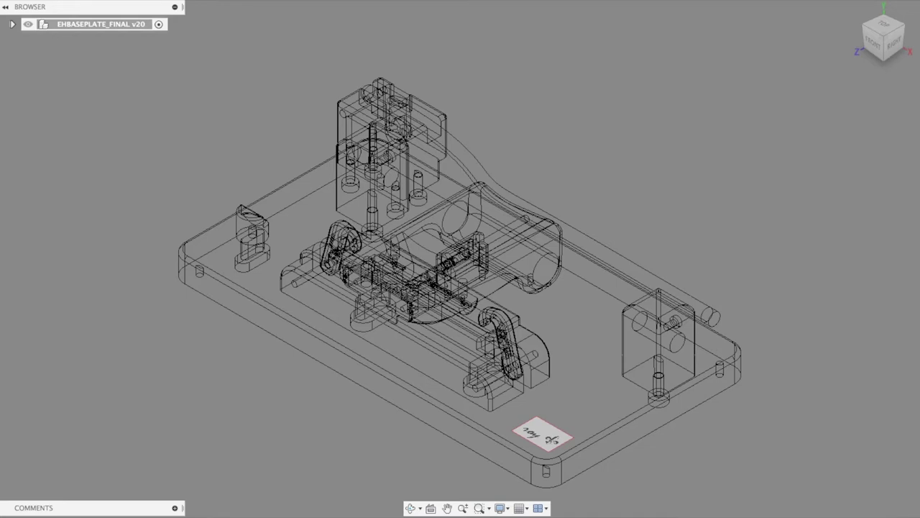
{"action": "left_click", "coordinate": [501, 507]}
{"action": "mouse_move", "coordinate": [541, 407]}
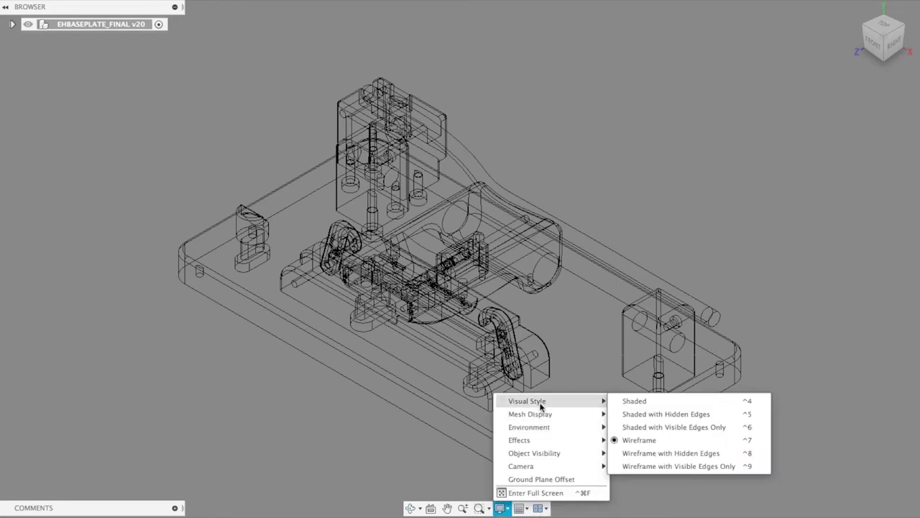
{"action": "left_click", "coordinate": [631, 414]}
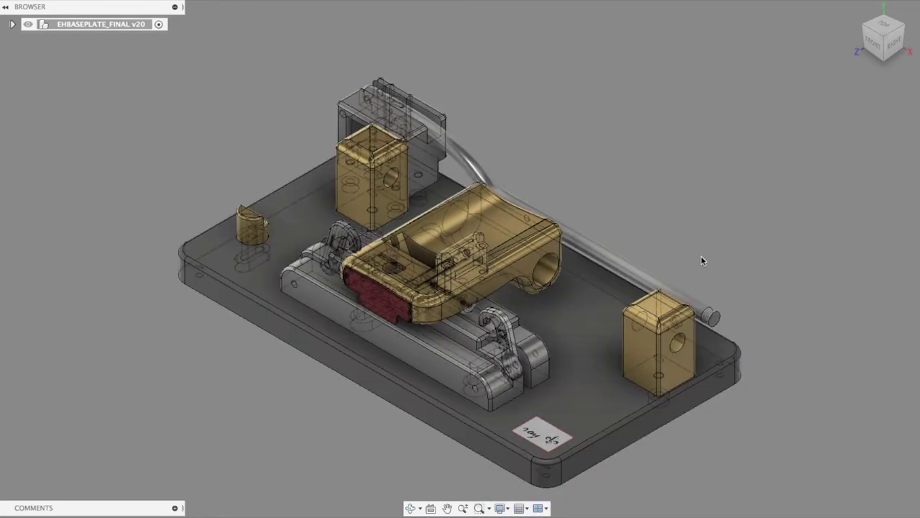
- Examine the grey bracket at the rear corner of the baseplate and the bent rod from the front, back and above
{"action": "left_click_drag", "start_coordinate": [702, 260], "coordinate": [669, 241]}
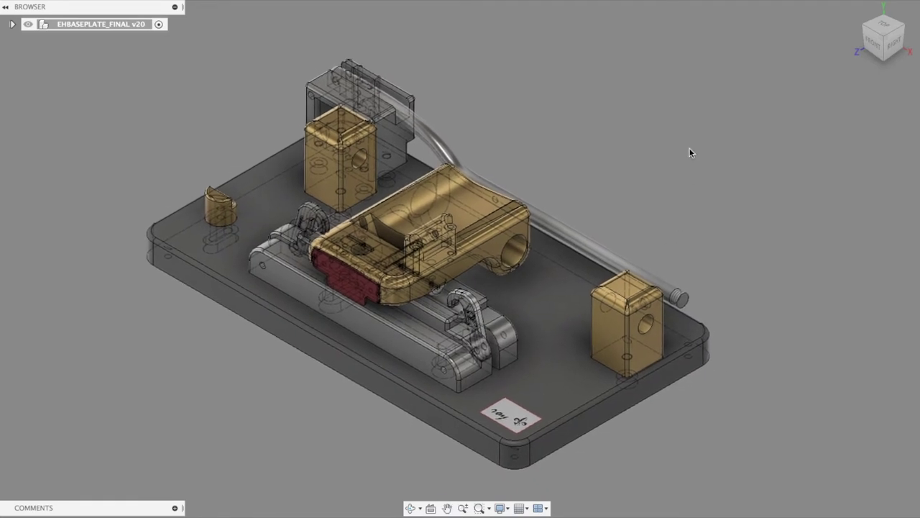
{"action": "left_click", "coordinate": [382, 122]}
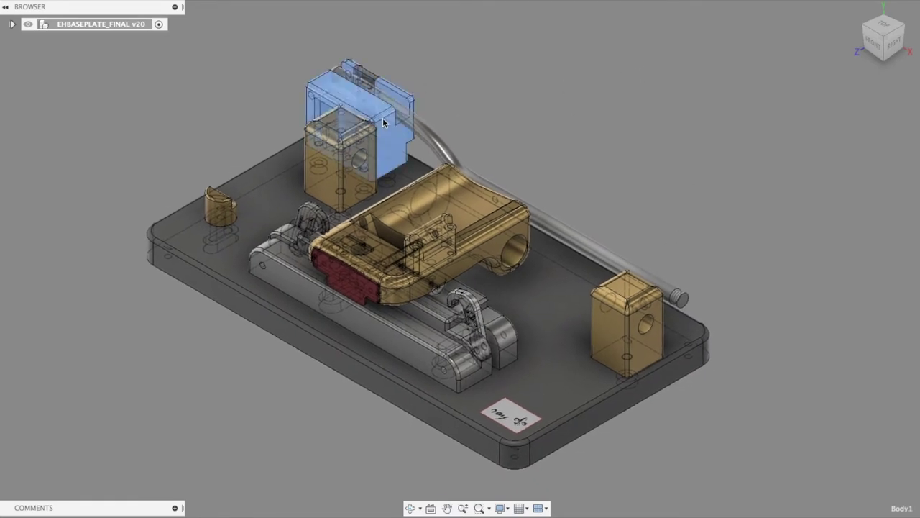
{"action": "left_click_drag", "start_coordinate": [623, 152], "coordinate": [334, 118]}
{"action": "left_click_drag", "start_coordinate": [632, 134], "coordinate": [537, 155]}
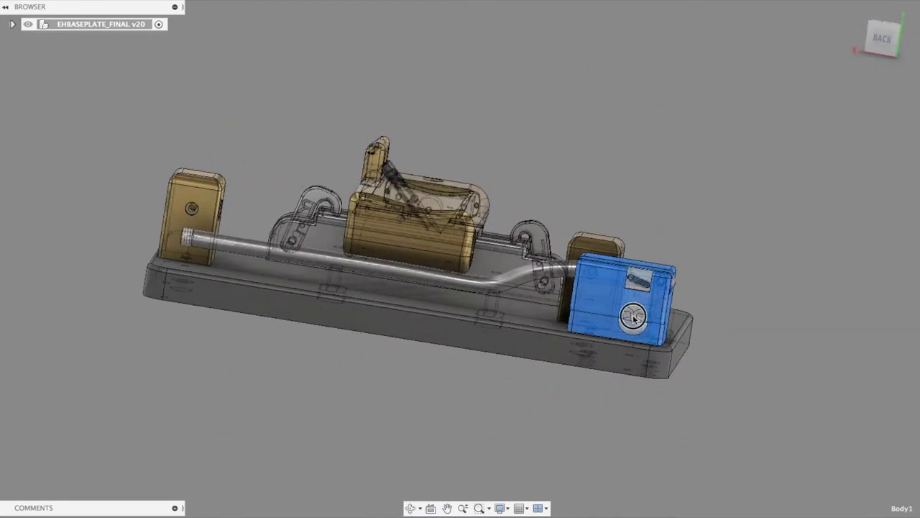
{"action": "left_click_drag", "start_coordinate": [355, 382], "coordinate": [567, 245]}
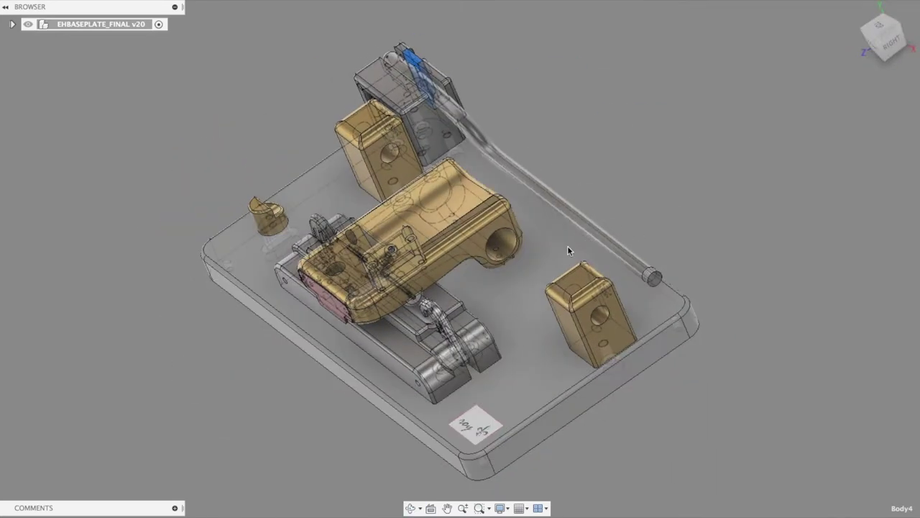
{"action": "left_click_drag", "start_coordinate": [769, 309], "coordinate": [796, 304]}
{"action": "left_click", "coordinate": [882, 23]}
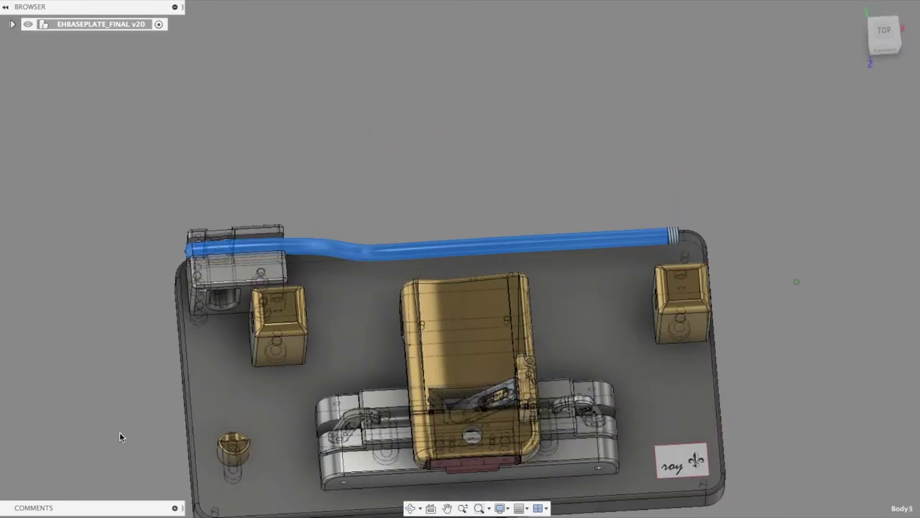
- Examine the small brass post near the front corner of the baseplate from above and from the front
{"action": "left_click", "coordinate": [226, 437]}
{"action": "left_click_drag", "start_coordinate": [119, 383], "coordinate": [112, 237]}
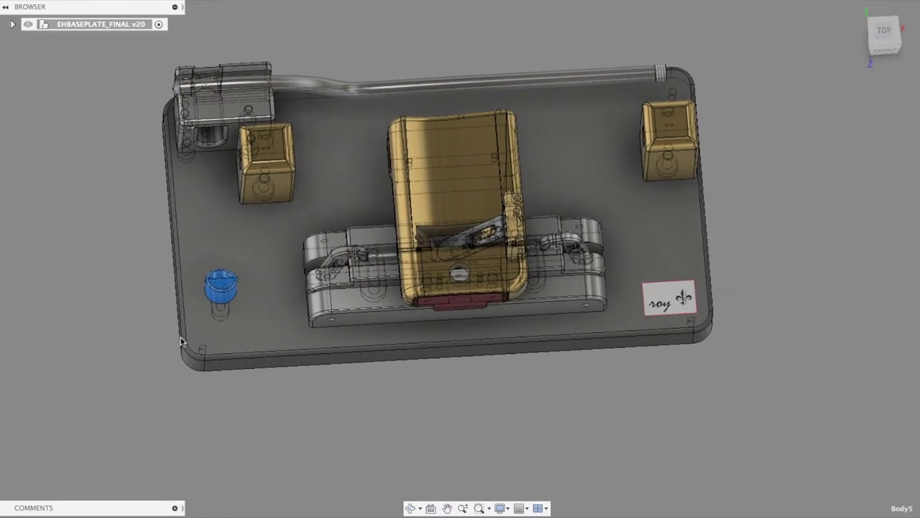
{"action": "left_click_drag", "start_coordinate": [324, 436], "coordinate": [252, 393]}
{"action": "key", "text": "Escape"}
{"action": "left_click_drag", "start_coordinate": [331, 396], "coordinate": [345, 365]}
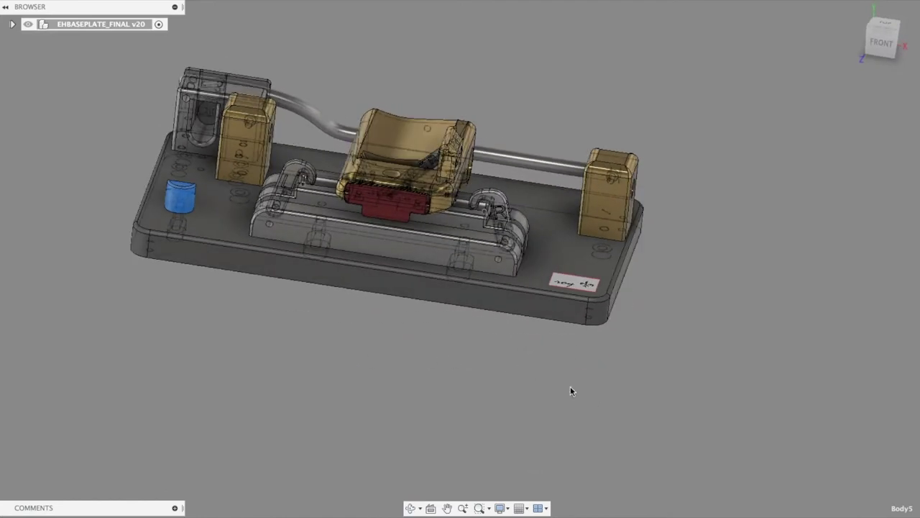
{"action": "left_click_drag", "start_coordinate": [553, 394], "coordinate": [437, 187]}
- Examine the brass carriage body and how it sits above the base block from several angles
{"action": "left_click", "coordinate": [396, 173]}
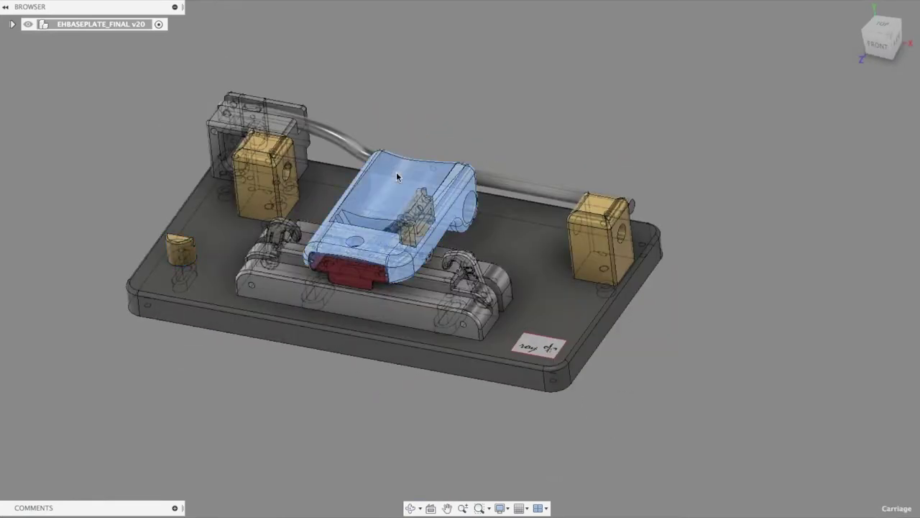
{"action": "left_click_drag", "start_coordinate": [420, 173], "coordinate": [359, 410]}
{"action": "key", "text": "Escape"}
{"action": "left_click", "coordinate": [357, 174]}
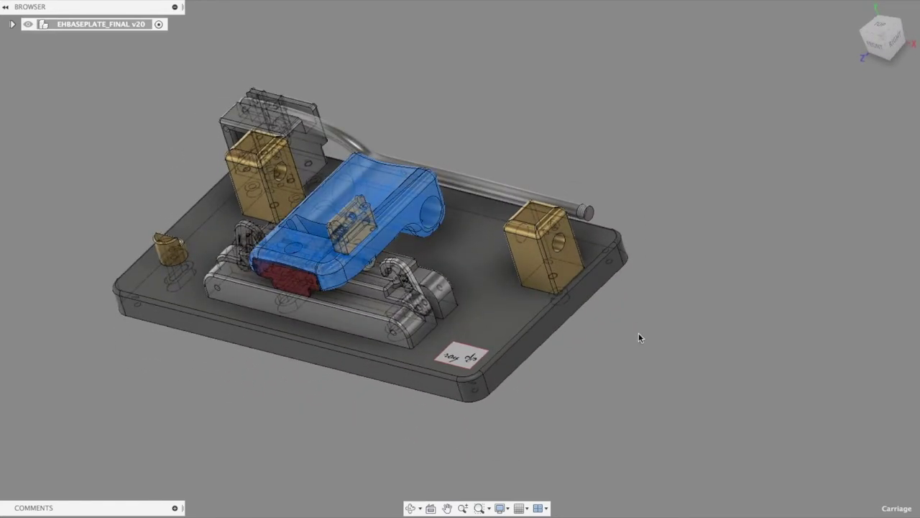
{"action": "left_click_drag", "start_coordinate": [649, 345], "coordinate": [741, 372]}
{"action": "left_click_drag", "start_coordinate": [413, 435], "coordinate": [564, 426]}
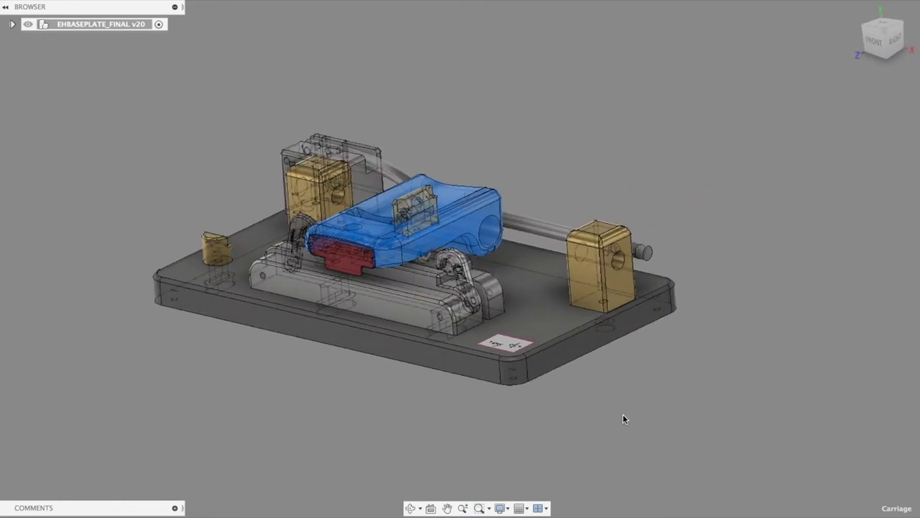
{"action": "left_click_drag", "start_coordinate": [624, 418], "coordinate": [684, 401]}
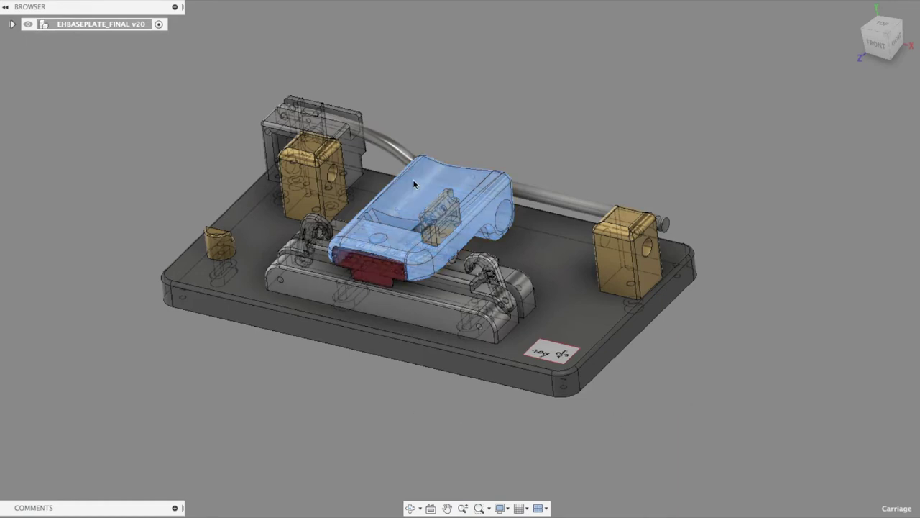
- Examine the small upright bracket mounted on the side of the carriage from above and from the front
{"action": "left_click", "coordinate": [465, 127]}
{"action": "left_click", "coordinate": [450, 213]}
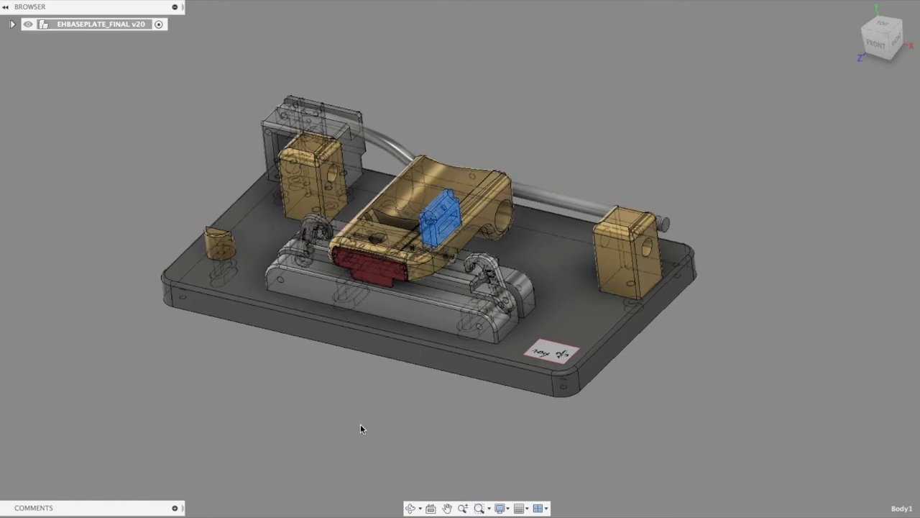
{"action": "left_click_drag", "start_coordinate": [359, 425], "coordinate": [446, 288]}
{"action": "key", "text": "Escape"}
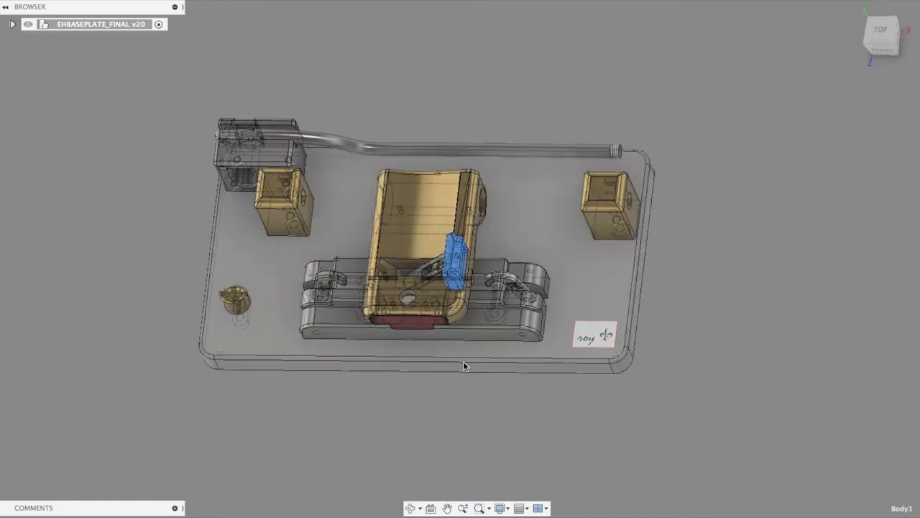
{"action": "left_click_drag", "start_coordinate": [433, 436], "coordinate": [453, 391]}
{"action": "key", "text": "Escape"}
{"action": "key", "text": "F6"}
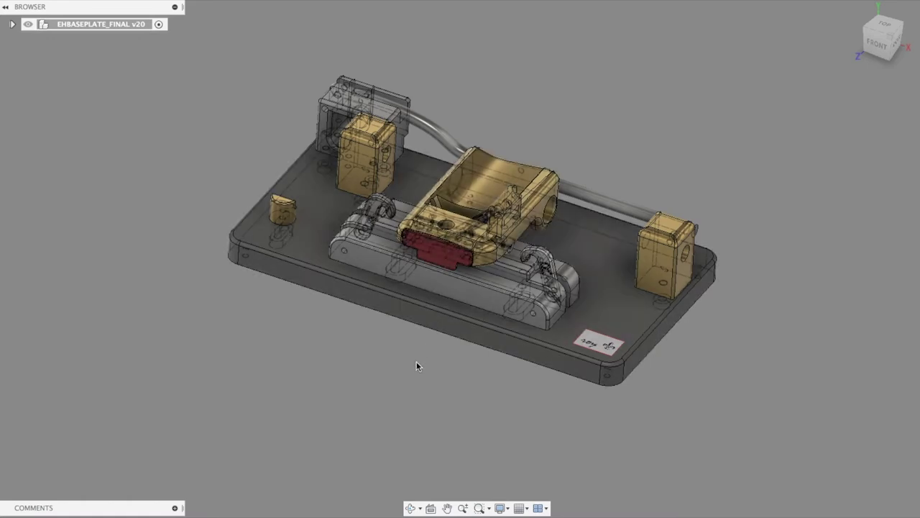
{"action": "key", "text": "F4"}
{"action": "left_click_drag", "start_coordinate": [435, 376], "coordinate": [407, 374]}
{"action": "key", "text": "Escape"}
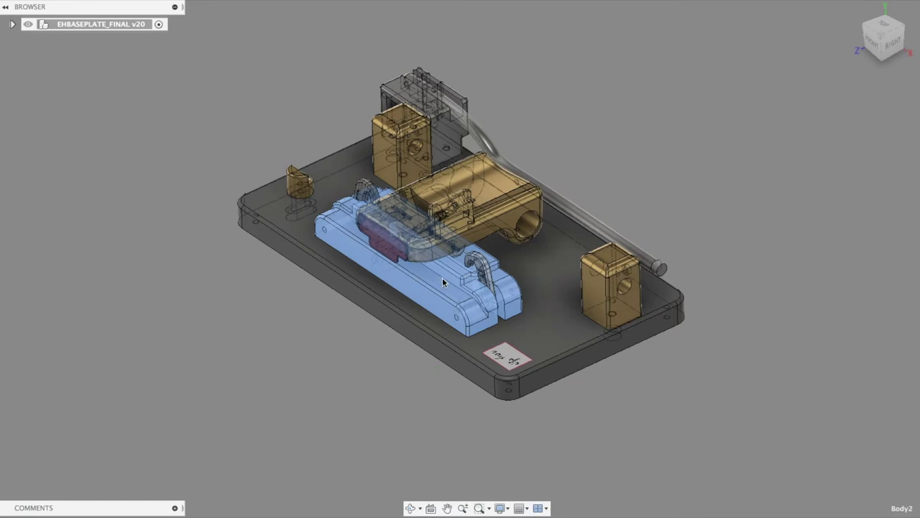
- Examine the long grooved block beneath the carriage, then return to the home view with nothing selected
{"action": "left_click", "coordinate": [438, 274]}
{"action": "key", "text": "F4"}
{"action": "left_click_drag", "start_coordinate": [335, 364], "coordinate": [392, 376]}
{"action": "key", "text": "Escape"}
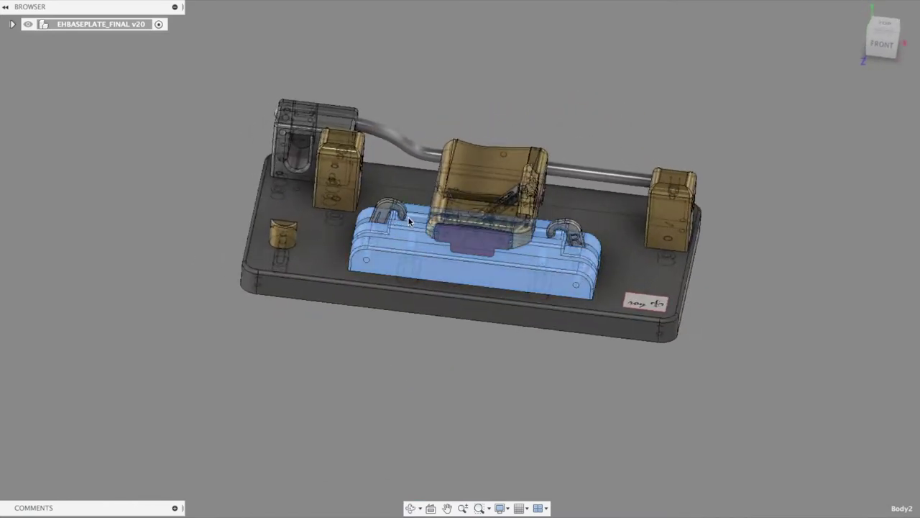
{"action": "left_click", "coordinate": [503, 263]}
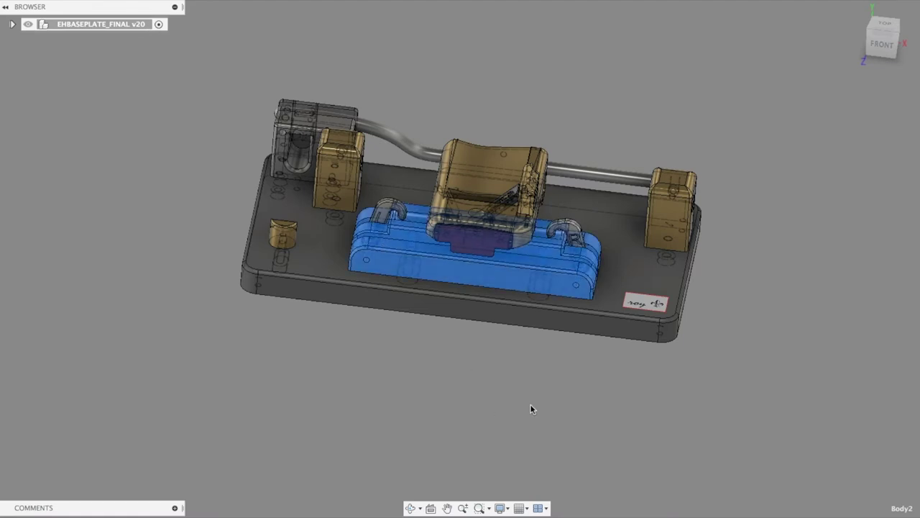
{"action": "left_click", "coordinate": [854, 8]}
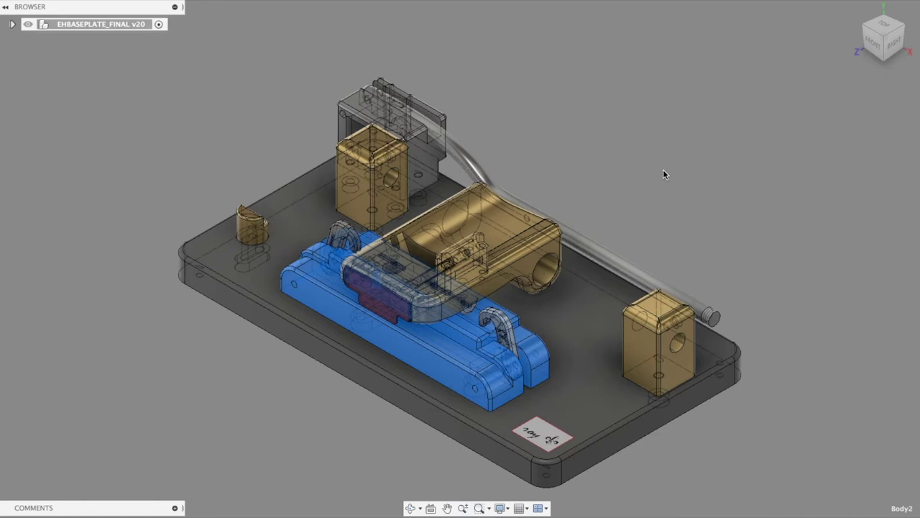
{"action": "left_click", "coordinate": [663, 174]}
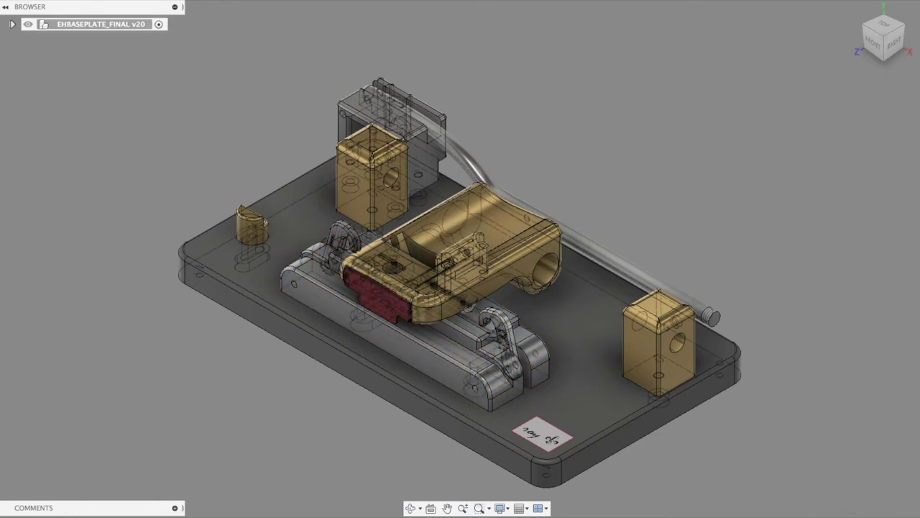
- Apply the Brass - Polished appearance to the long block beneath the carriage in the Render workspace and return to the Design workspace
{"action": "left_click", "coordinate": [18, 2]}
{"action": "left_click", "coordinate": [45, 46]}
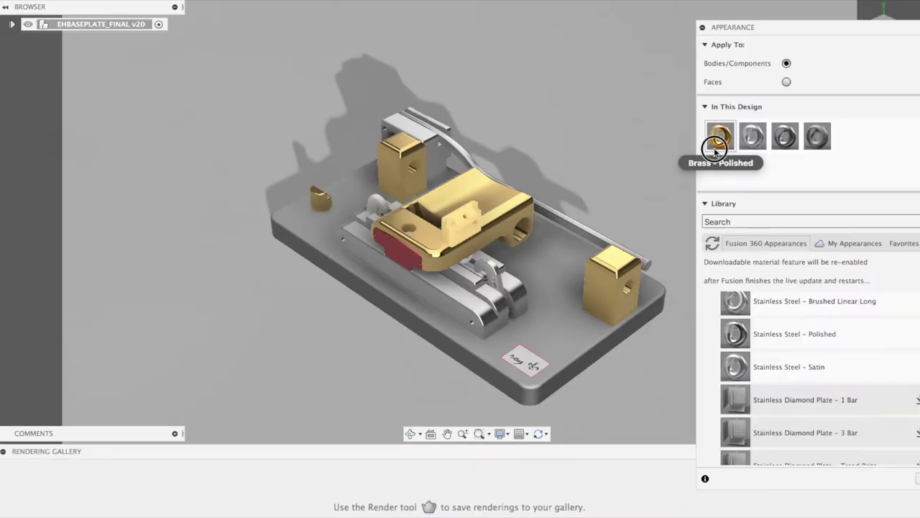
{"action": "left_click_drag", "start_coordinate": [716, 148], "coordinate": [459, 298]}
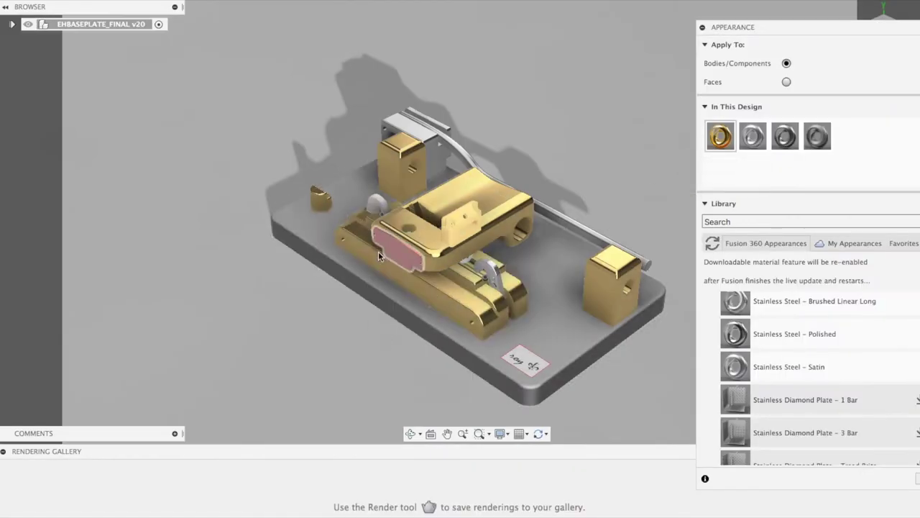
{"action": "left_click", "coordinate": [39, 3]}
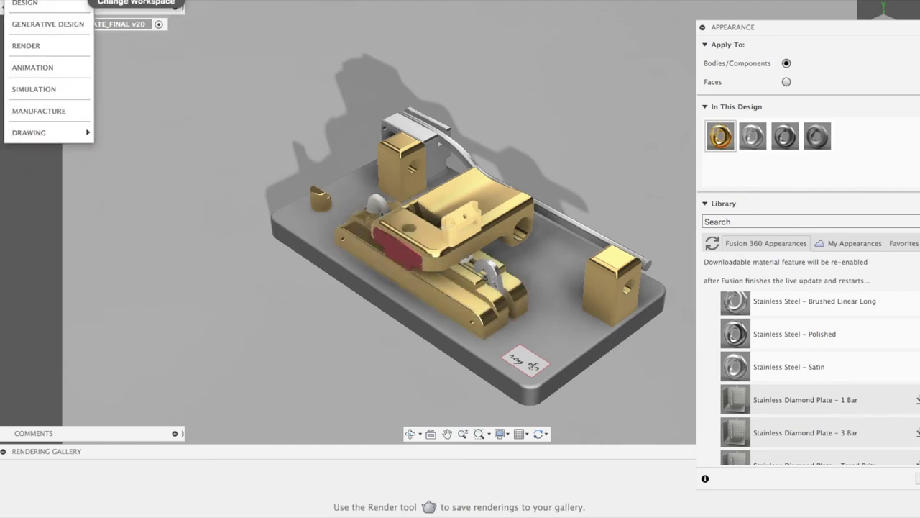
{"action": "left_click", "coordinate": [35, 6]}
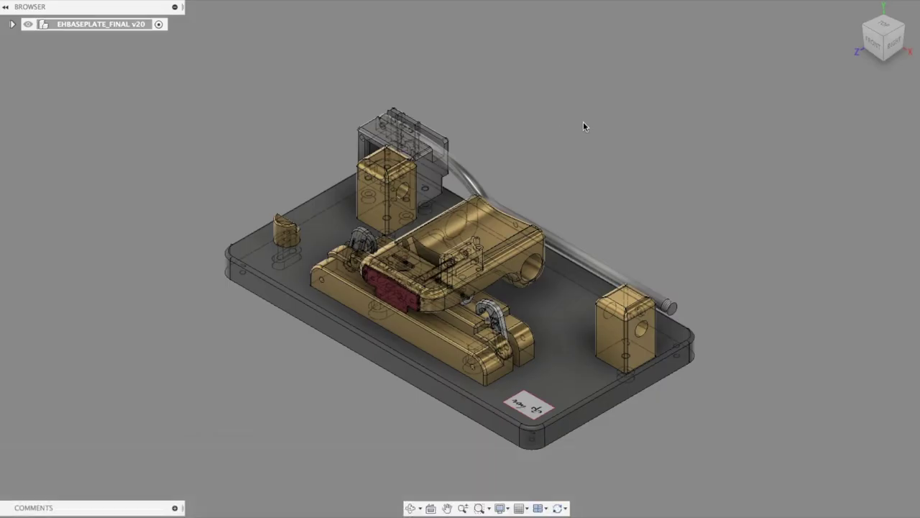
- Inspect the assembly from the side and front, and examine the mounting holes and slots on the baseplate's underside
{"action": "left_click_drag", "start_coordinate": [726, 240], "coordinate": [700, 212]}
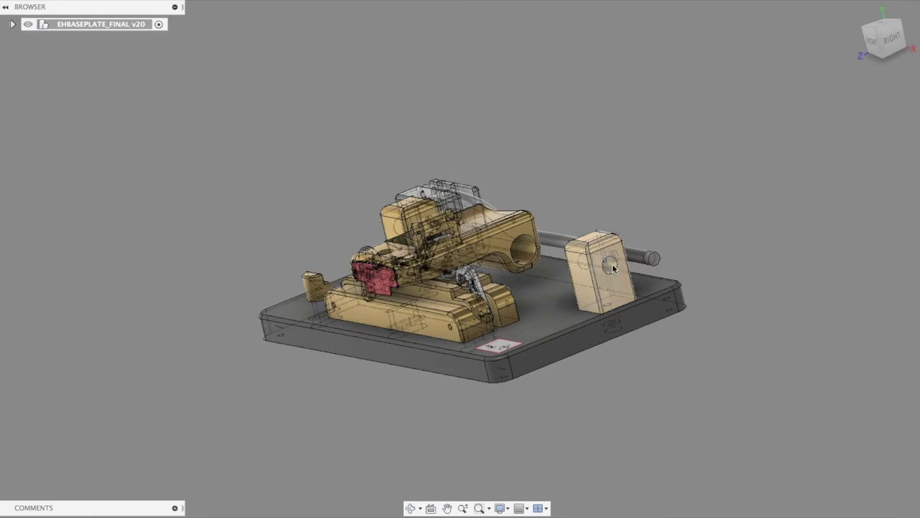
{"action": "left_click_drag", "start_coordinate": [613, 300], "coordinate": [723, 322]}
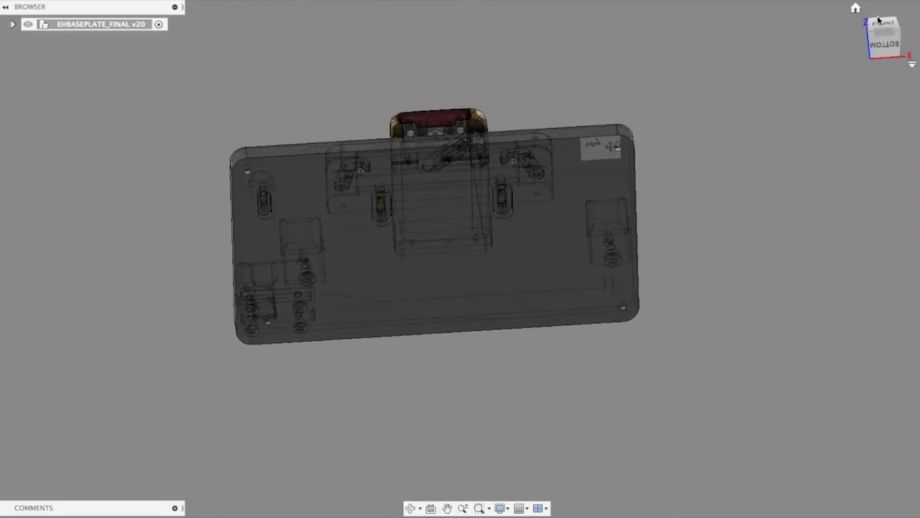
{"action": "left_click", "coordinate": [856, 8]}
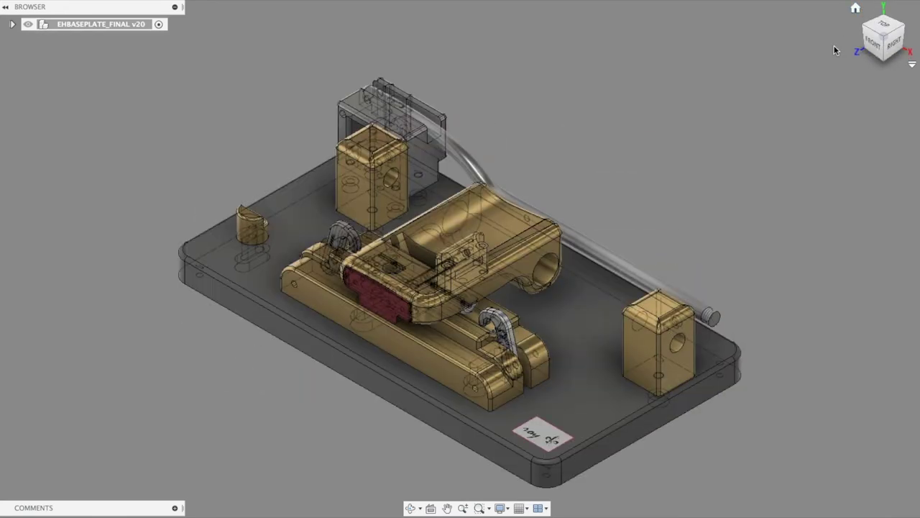
{"action": "left_click", "coordinate": [882, 27]}
{"action": "left_click", "coordinate": [886, 47]}
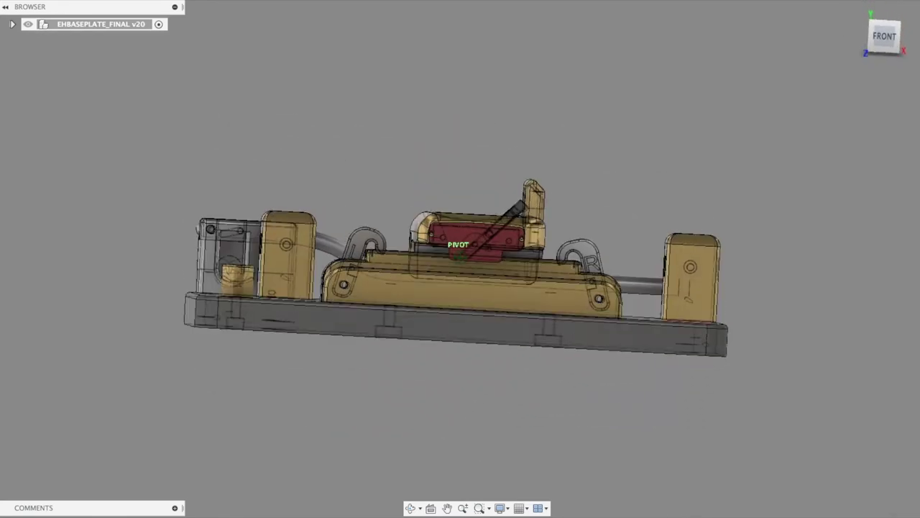
{"action": "left_click", "coordinate": [888, 41]}
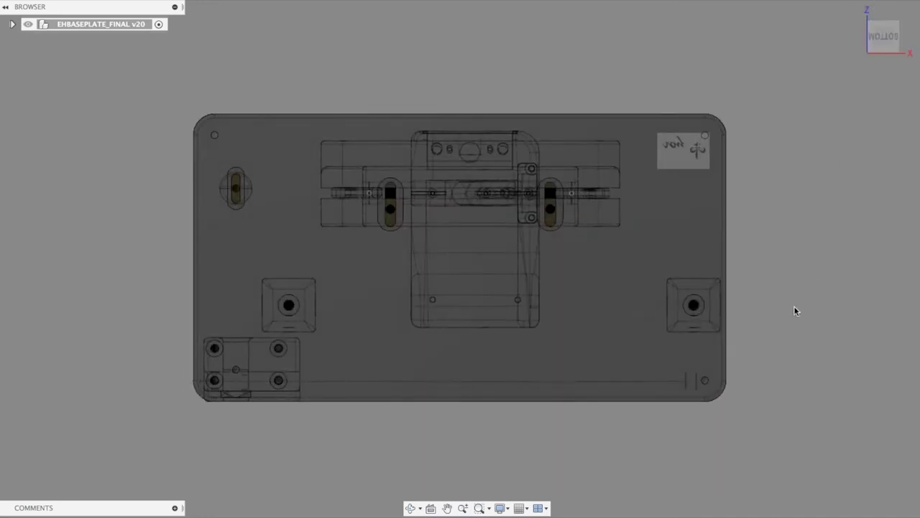
{"action": "left_click_drag", "start_coordinate": [790, 295], "coordinate": [776, 302]}
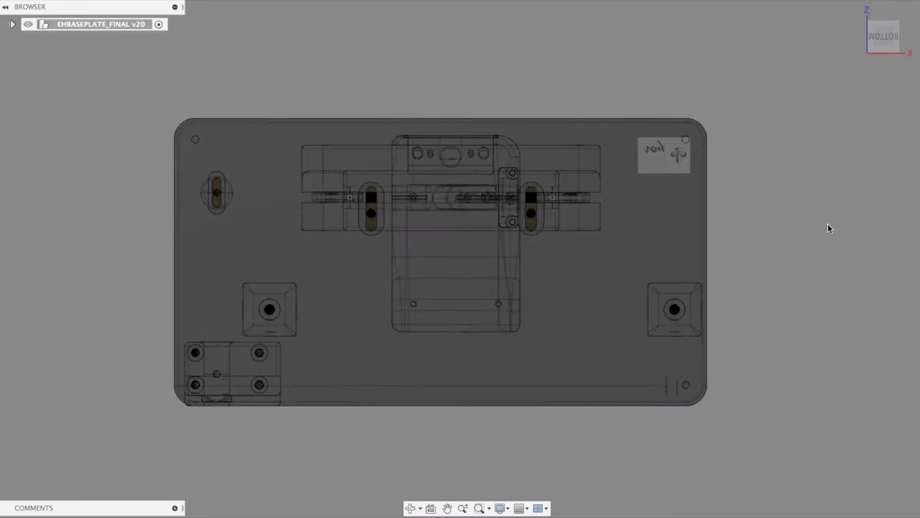
{"action": "left_click_drag", "start_coordinate": [827, 223], "coordinate": [821, 218]}
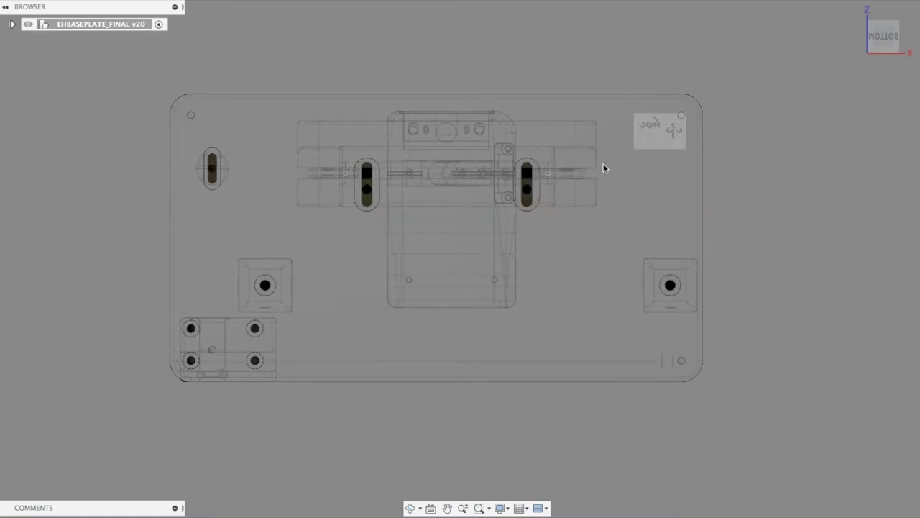
{"action": "left_click", "coordinate": [627, 172]}
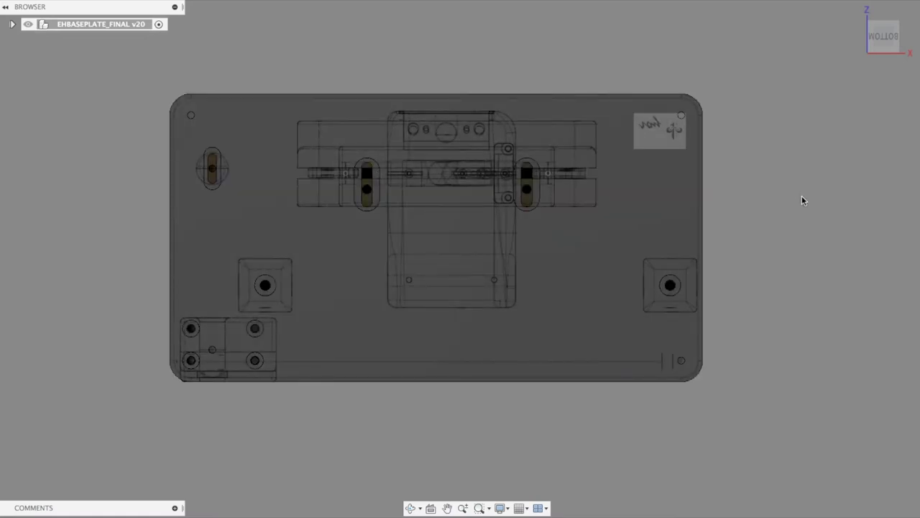
- Turn the assembly from its underside to an upright front angle and return to the home view
{"action": "key", "text": "F4"}
{"action": "left_click_drag", "start_coordinate": [834, 185], "coordinate": [793, 304]}
{"action": "key", "text": "Escape"}
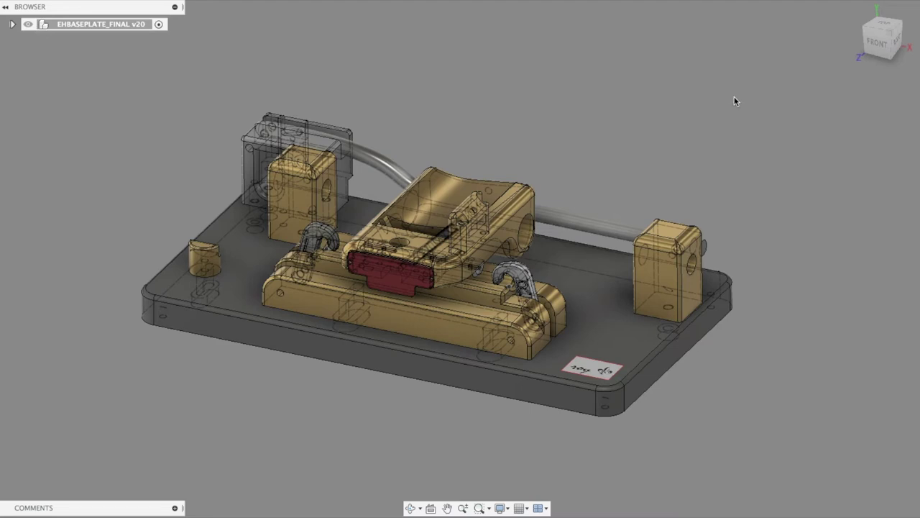
{"action": "left_click", "coordinate": [857, 9]}
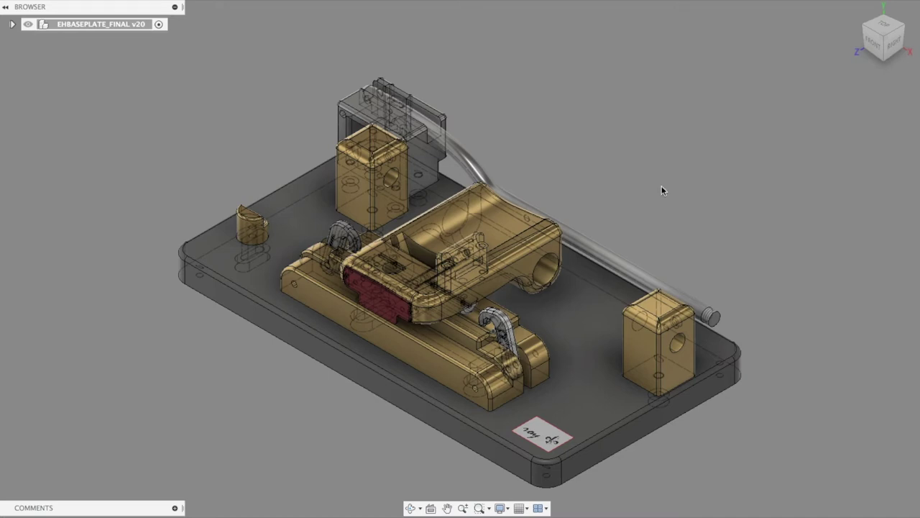
- Isolate the carriage and examine the pockets, holes and rectangular opening on its underside
{"action": "left_click_drag", "start_coordinate": [662, 189], "coordinate": [523, 234]}
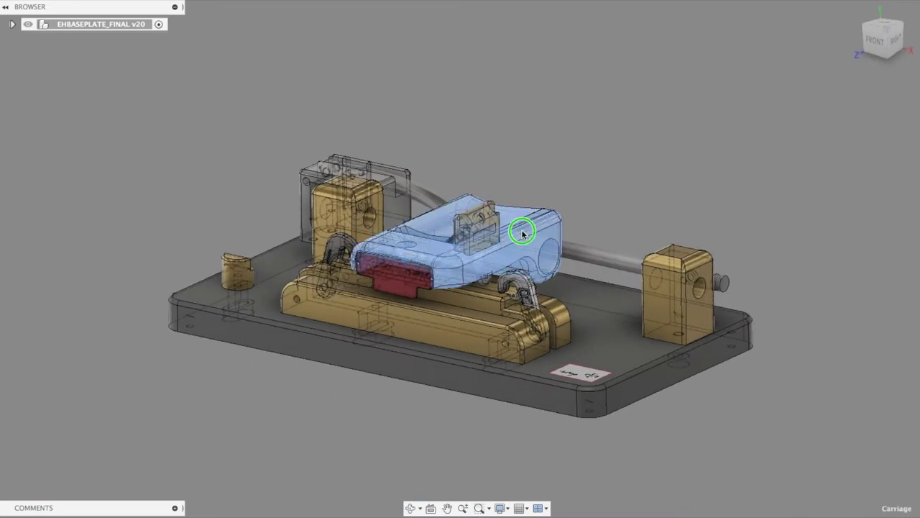
{"action": "right_click", "coordinate": [522, 235]}
{"action": "left_click", "coordinate": [512, 349]}
{"action": "left_click_drag", "start_coordinate": [471, 295], "coordinate": [433, 266]}
{"action": "mouse_move", "coordinate": [419, 233]}
{"action": "left_mouse_down"}
{"action": "mouse_move", "coordinate": [608, 206]}
{"action": "mouse_move", "coordinate": [422, 218]}
{"action": "left_mouse_up"}
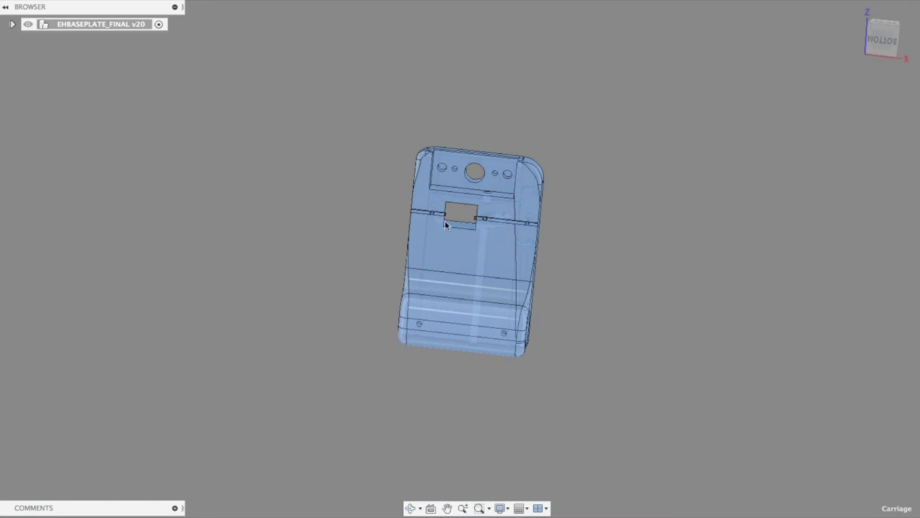
{"action": "left_click_drag", "start_coordinate": [599, 181], "coordinate": [622, 135]}
- Examine the isolated carriage up close from the home view and from below, then unisolate it to show the whole assembly
{"action": "mouse_move", "coordinate": [857, 10]}
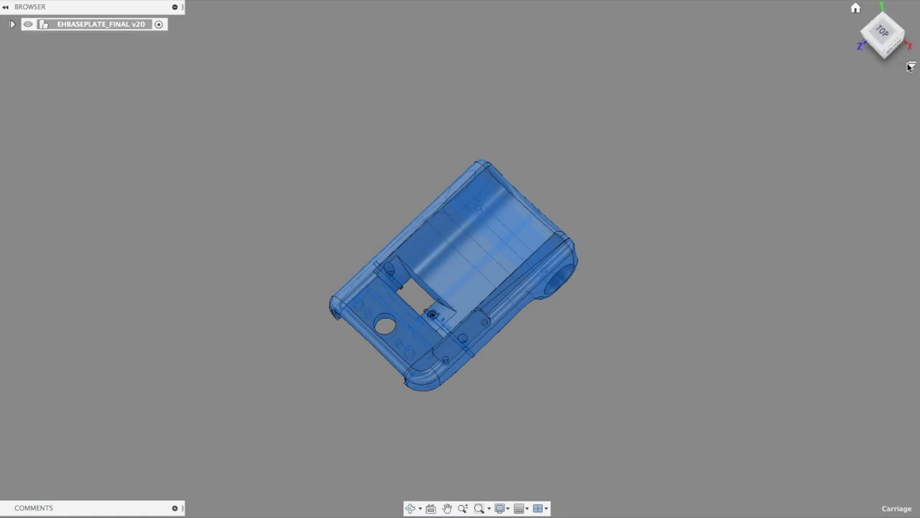
{"action": "left_click", "coordinate": [855, 8]}
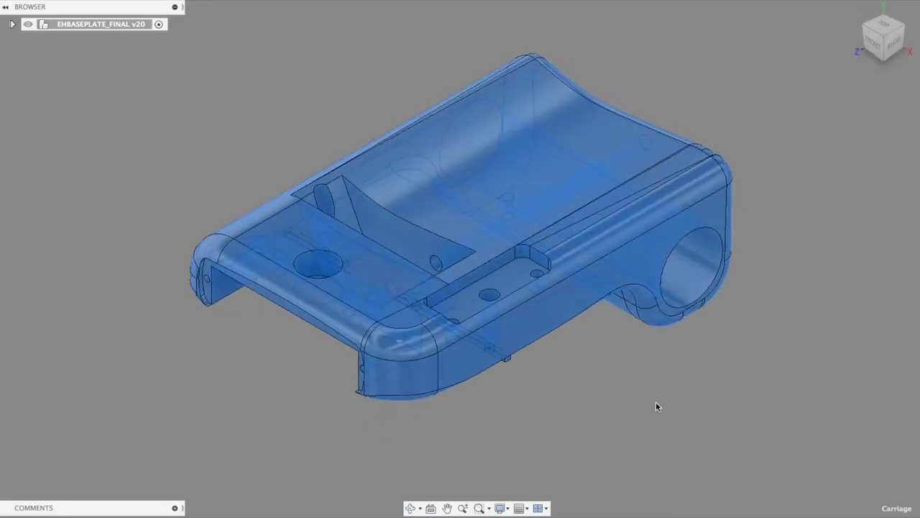
{"action": "left_click_drag", "start_coordinate": [654, 408], "coordinate": [425, 175]}
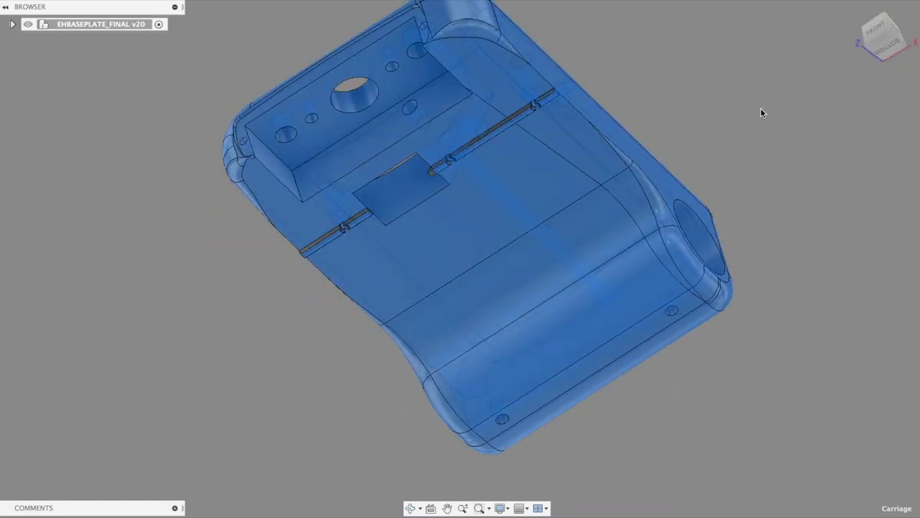
{"action": "left_click_drag", "start_coordinate": [778, 109], "coordinate": [784, 168]}
{"action": "right_click", "coordinate": [583, 271]}
{"action": "left_click", "coordinate": [575, 391]}
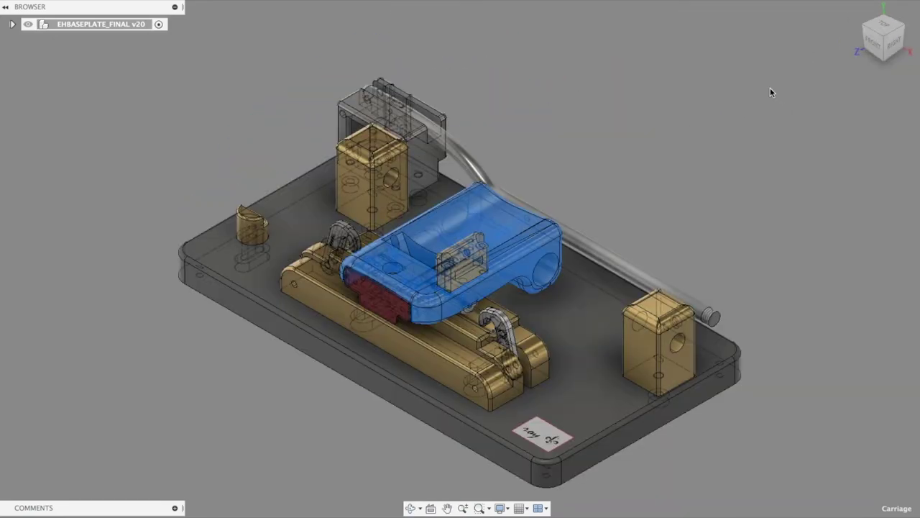